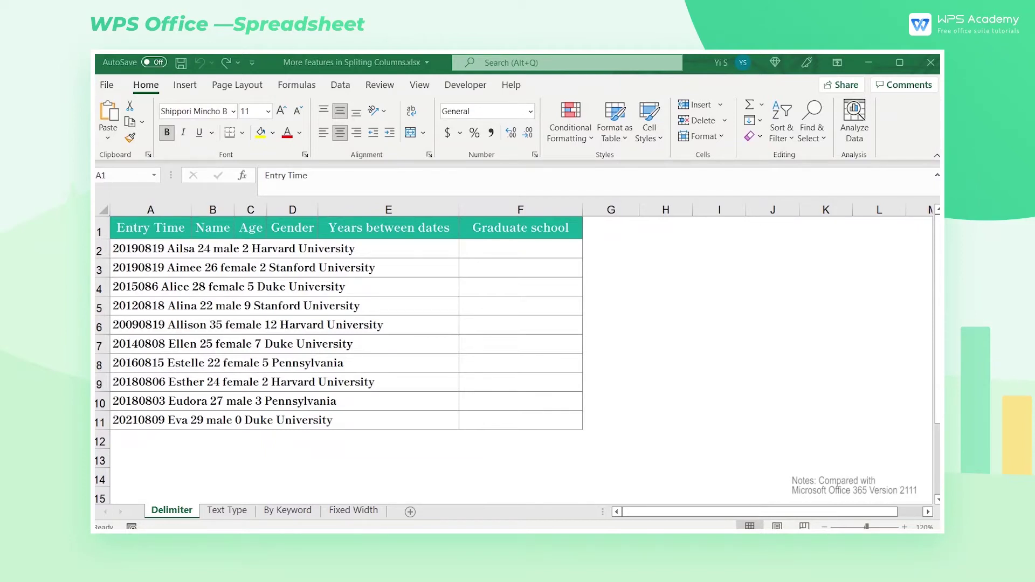
Select the Entry Time heading, then the ten combined entries in A2:A11
click(161, 229)
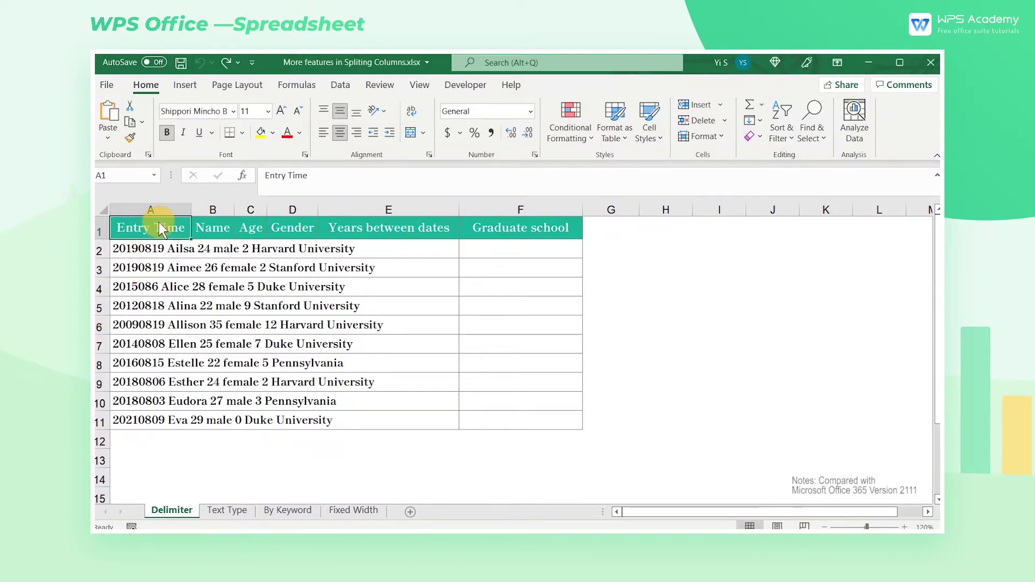
click(166, 252)
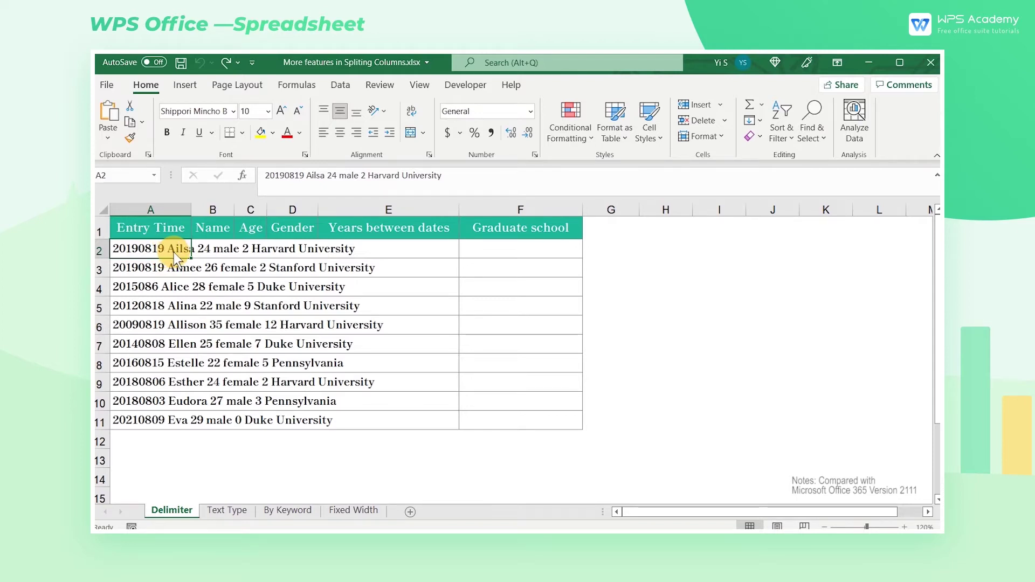
drag(172, 251, 154, 421)
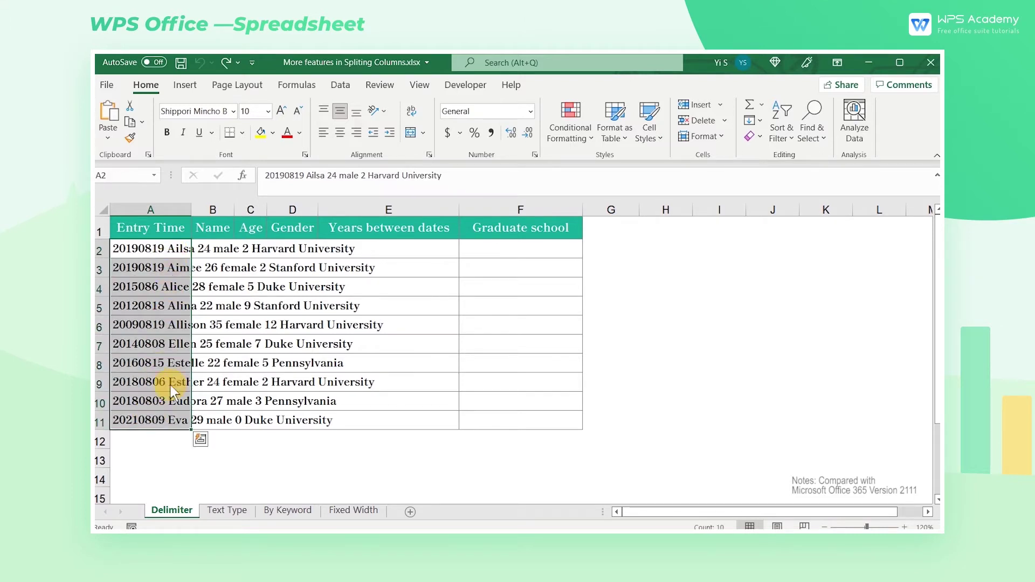
Start Text to Columns as Delimited and preview the entries split at spaces
click(345, 88)
click(606, 116)
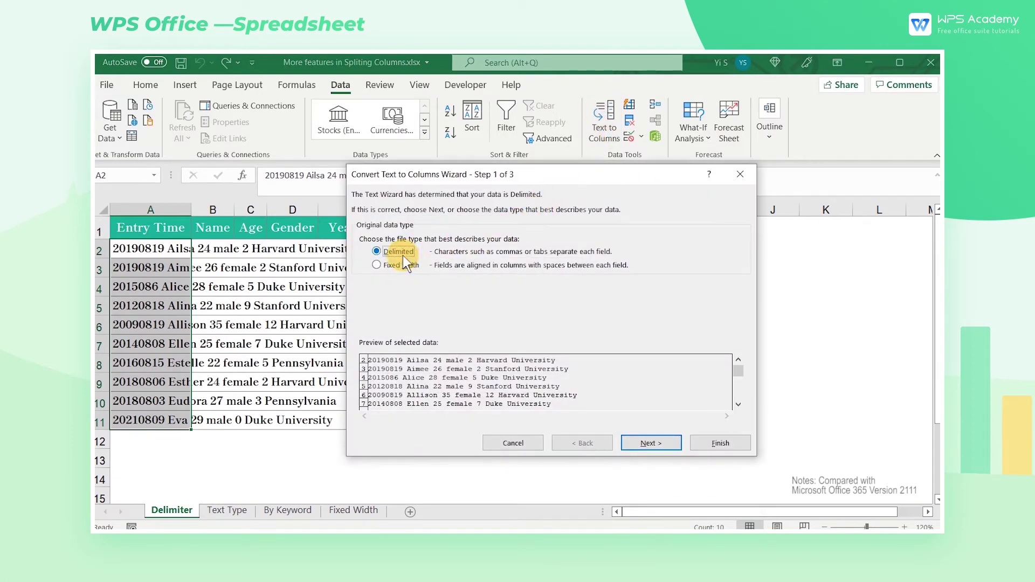
click(631, 443)
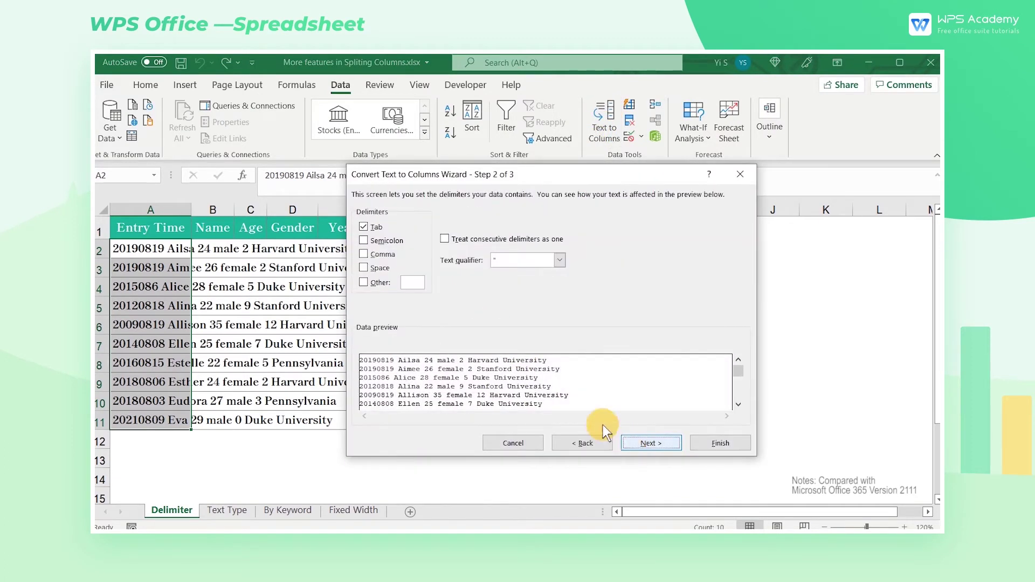
click(365, 268)
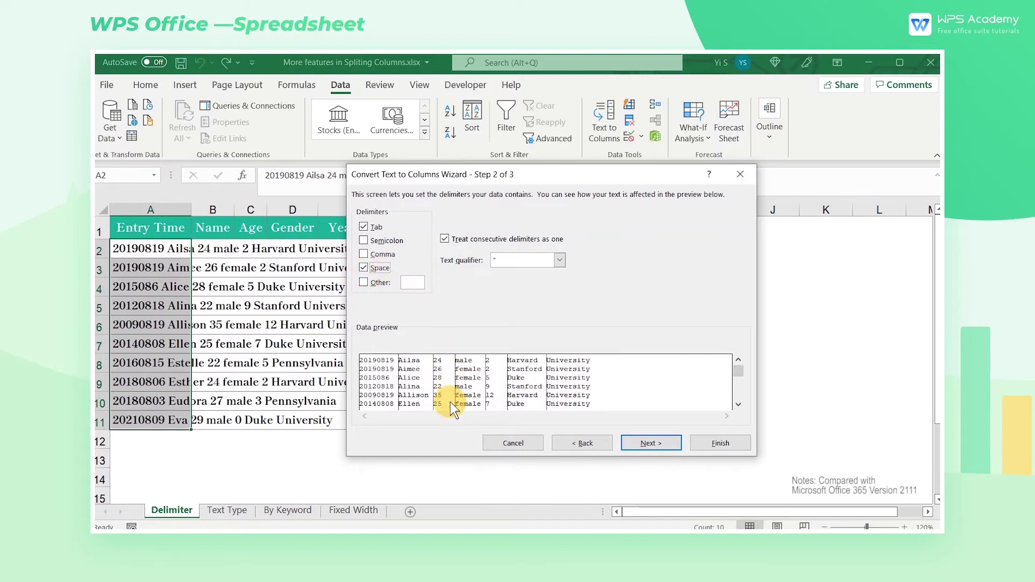
click(638, 442)
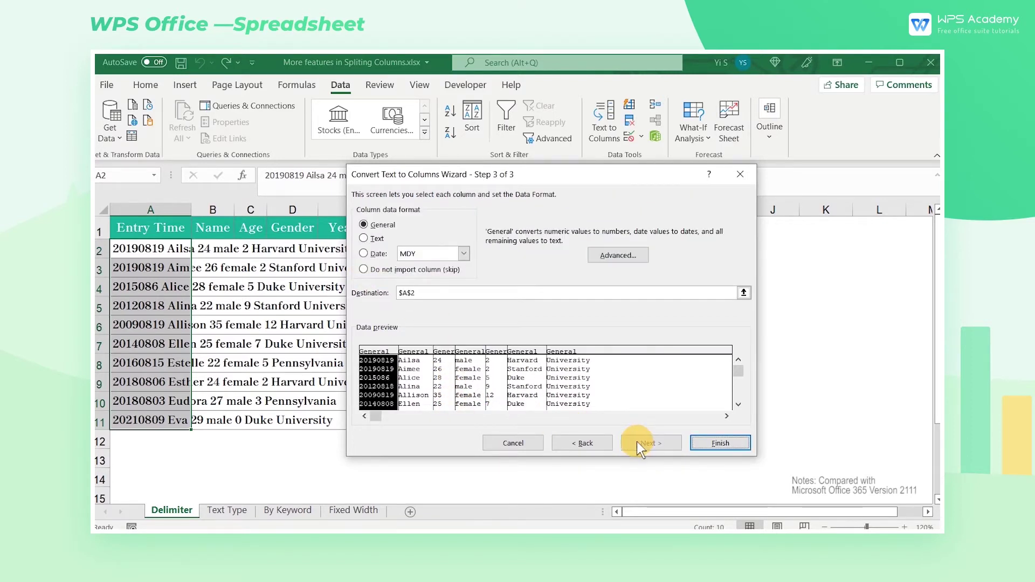
Go back to the wizard's first step and choose Fixed width instead
click(584, 446)
click(581, 446)
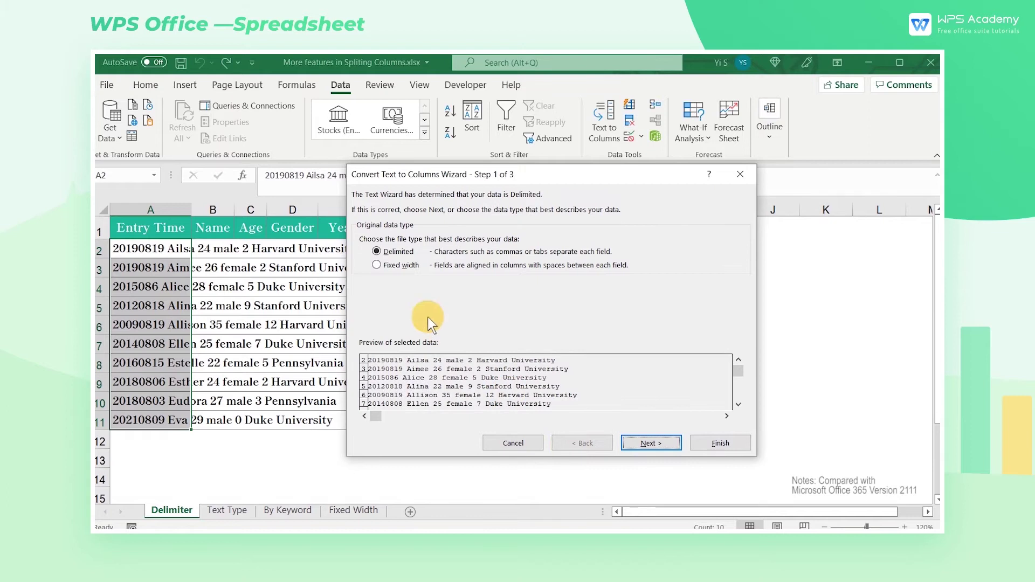
click(376, 264)
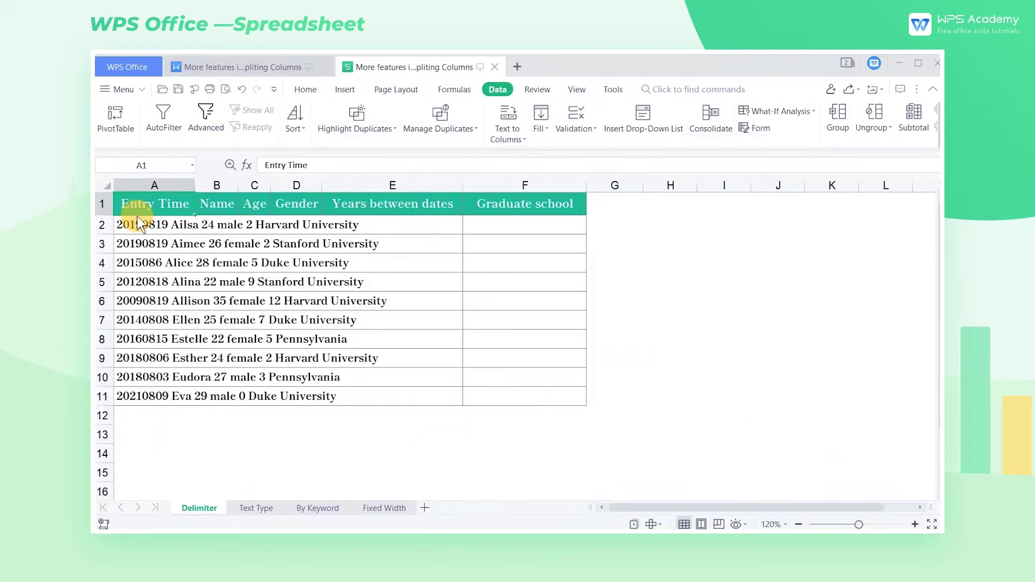
click(517, 144)
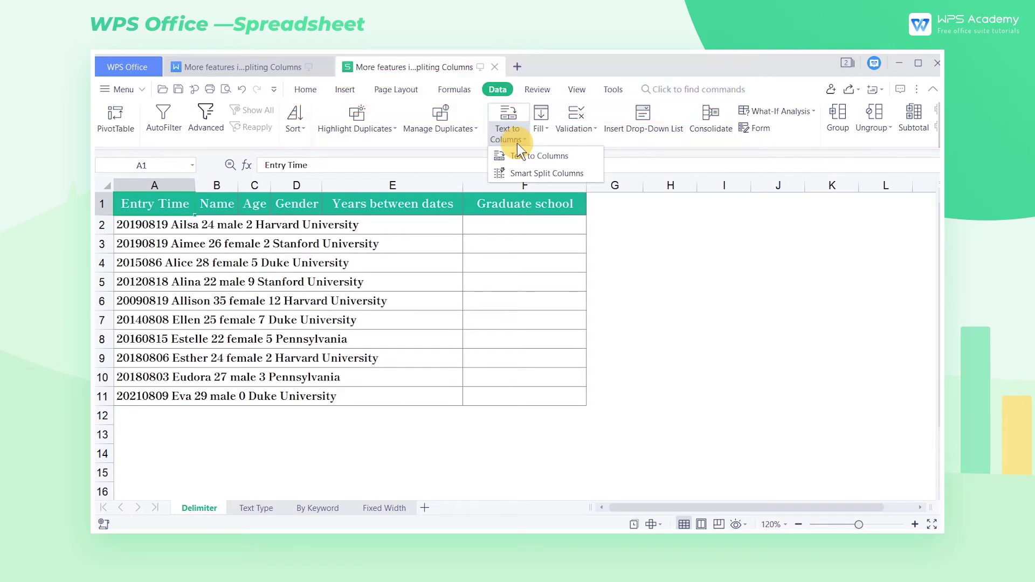
click(132, 210)
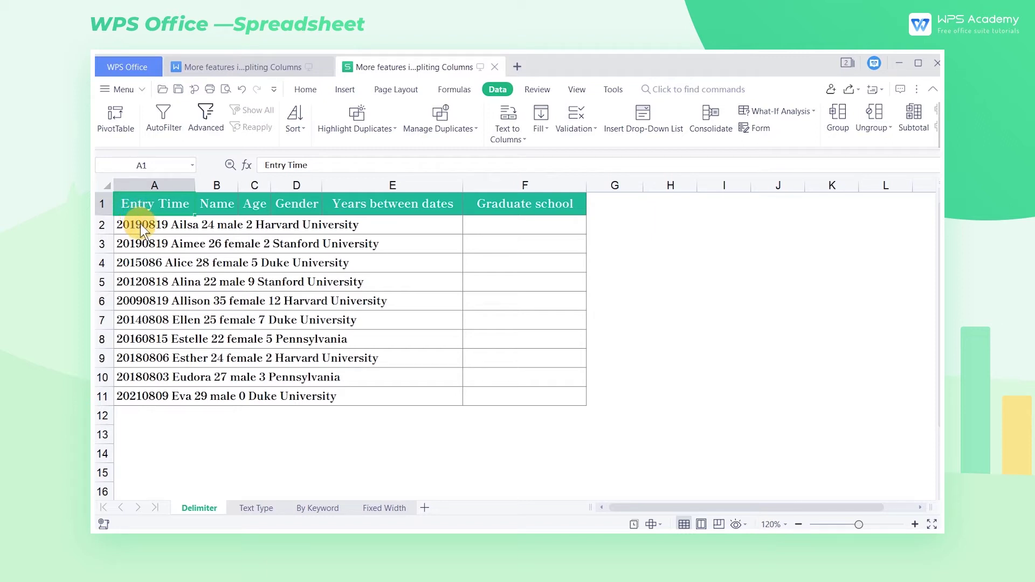
Smart-split A2:A11 into date, name, age, gender, years and school columns, keeping the Name/Age line
drag(140, 224, 129, 397)
click(507, 138)
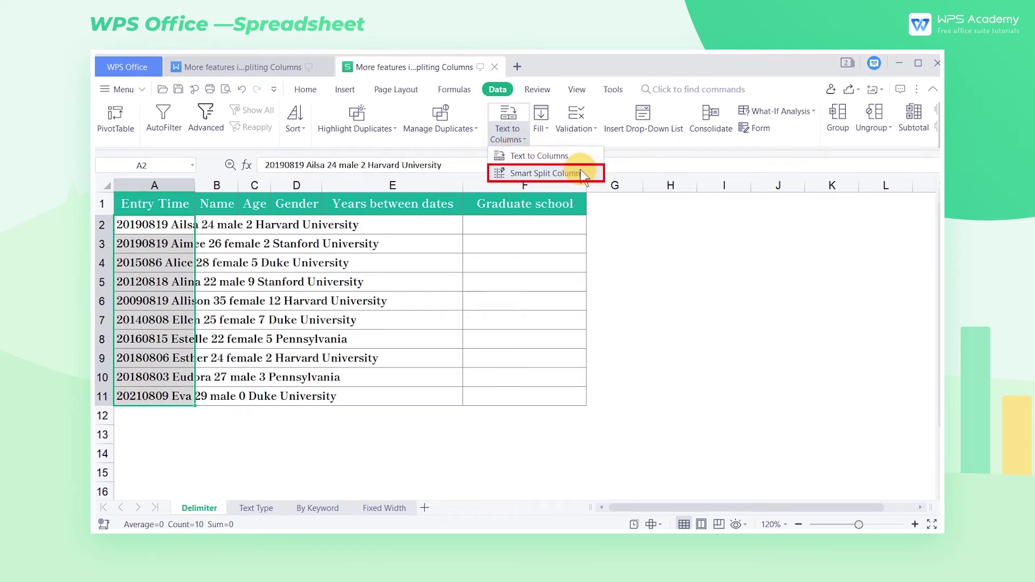
click(580, 172)
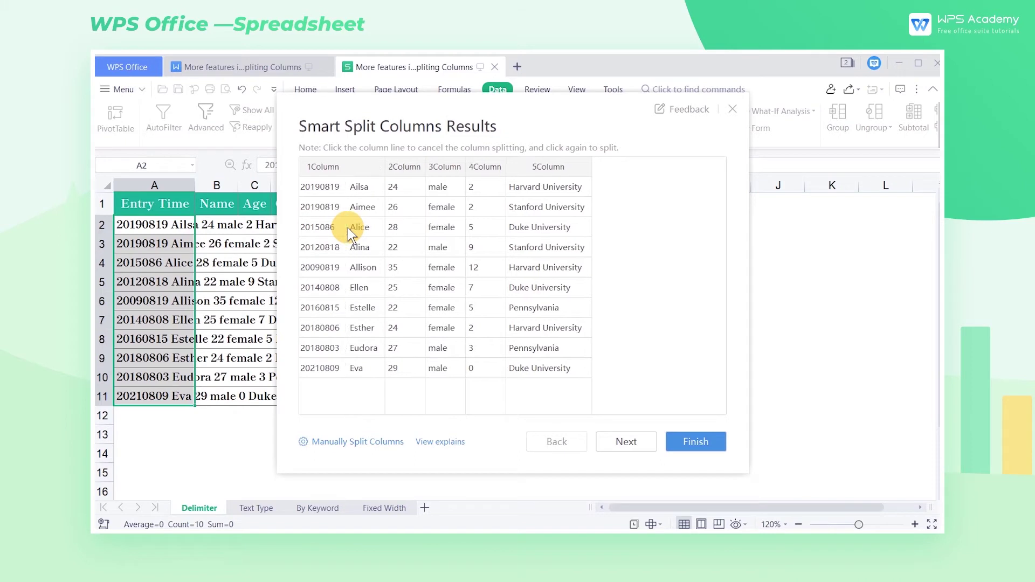
click(386, 225)
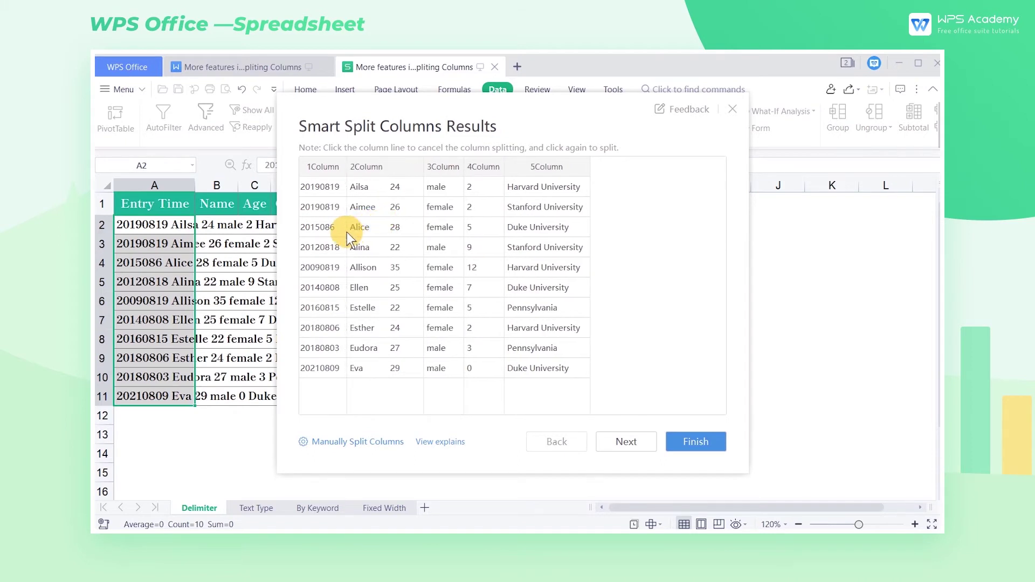
click(386, 235)
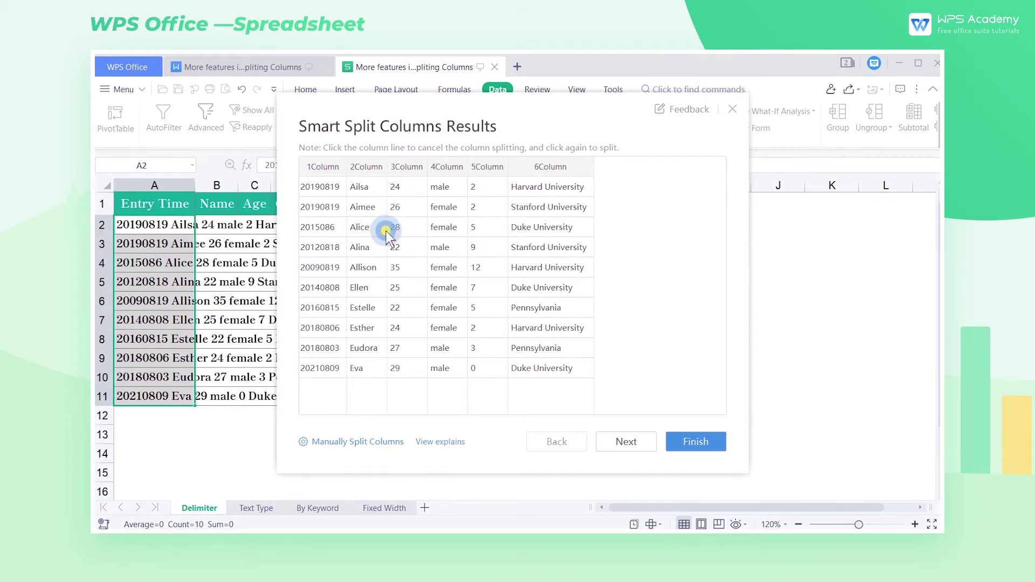
click(675, 442)
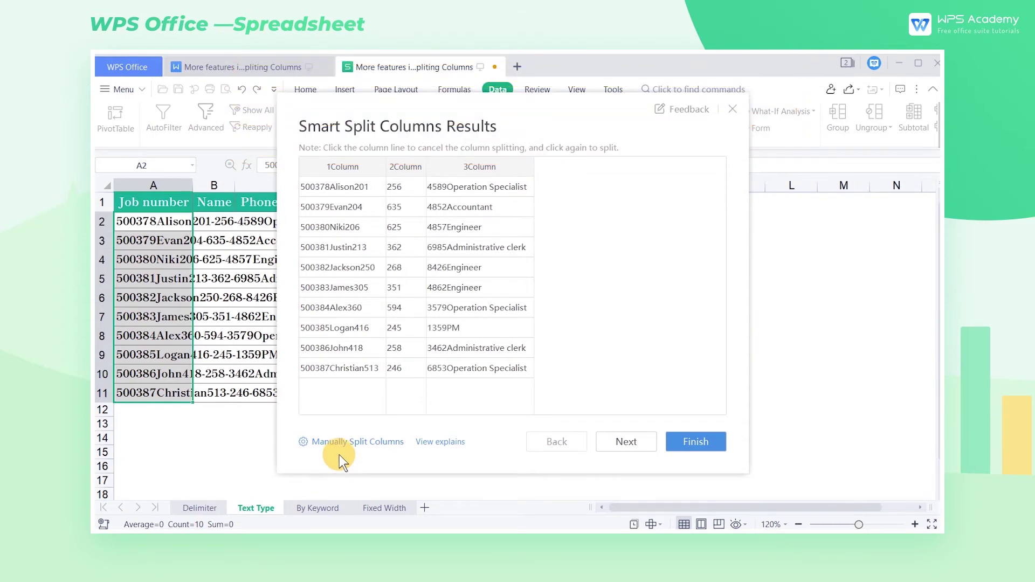
Switch to manual splitting, view the Text Type, By keyword and Fixed Width modes, then close
click(339, 444)
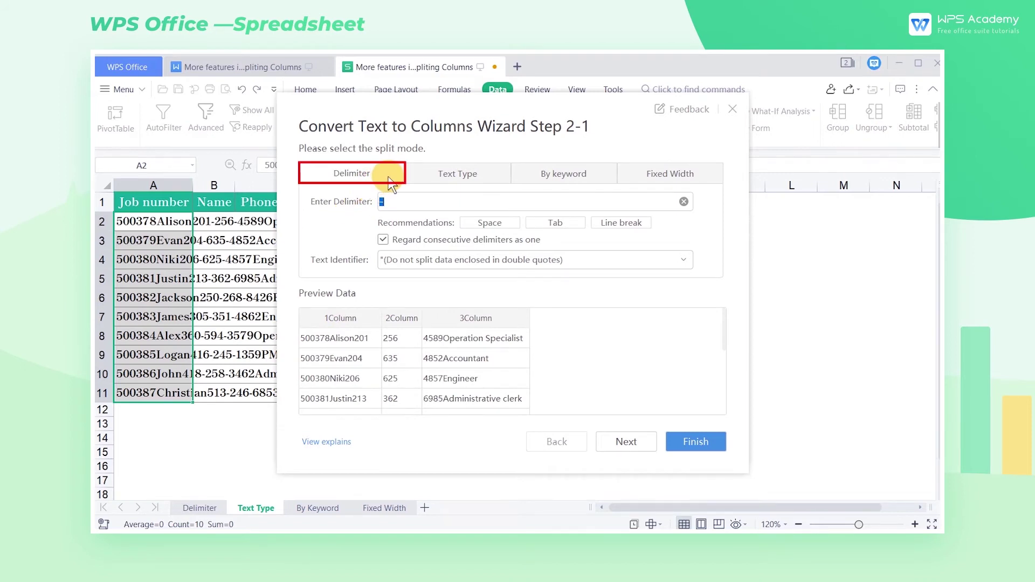
click(418, 171)
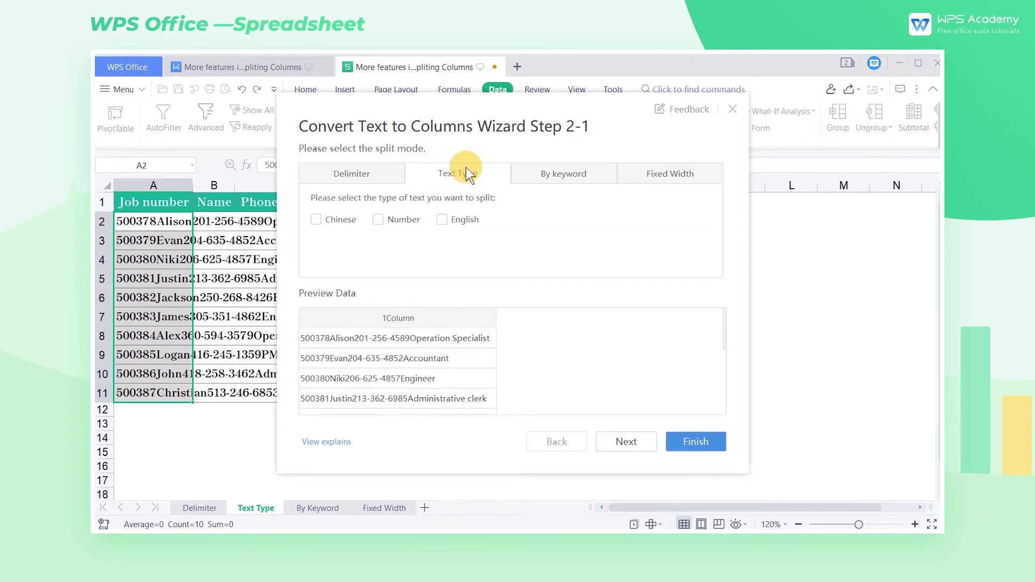
click(536, 175)
click(625, 171)
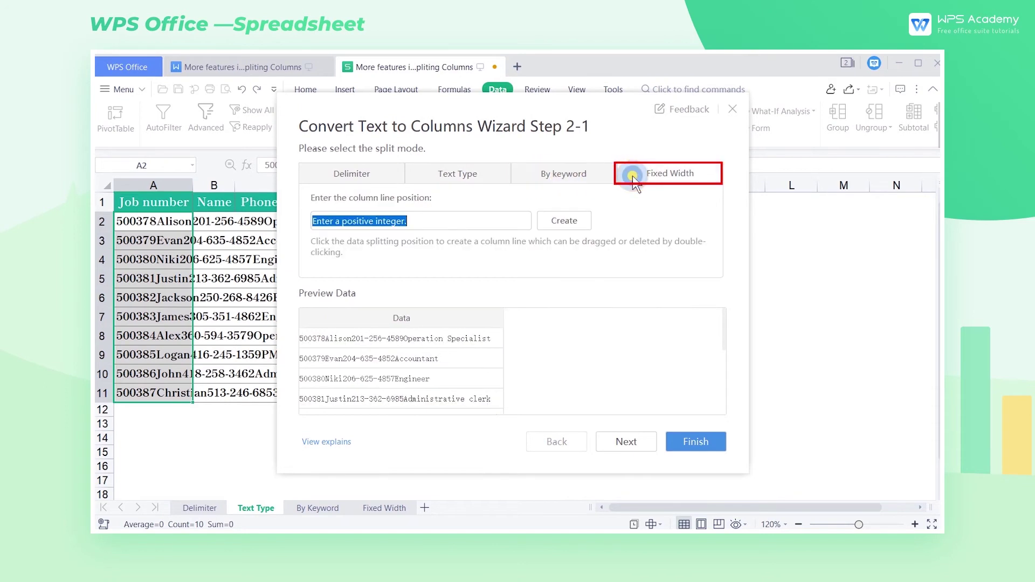
click(732, 110)
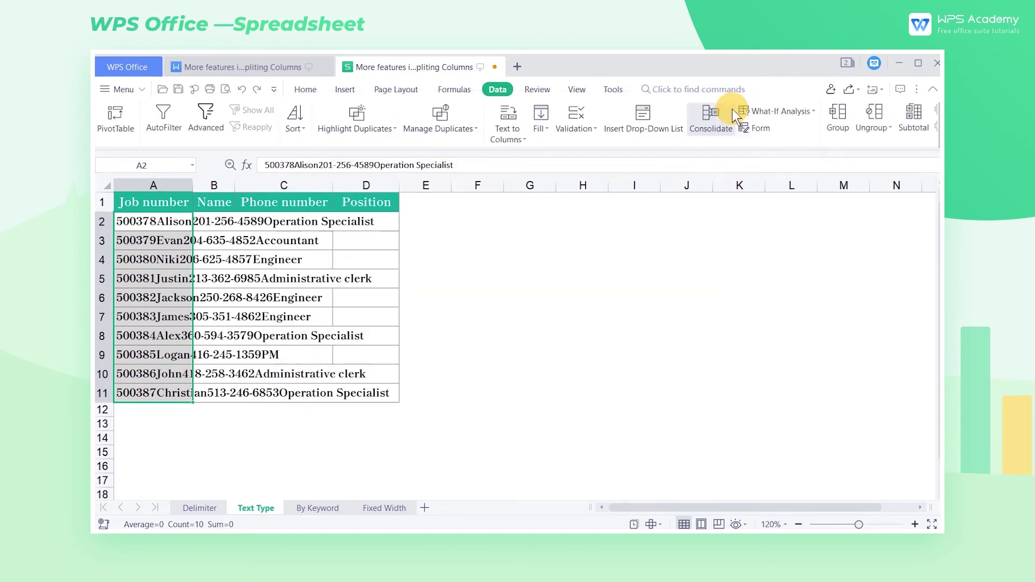
Select the job records in A2:A11 and open Smart Split in manual mode
click(149, 223)
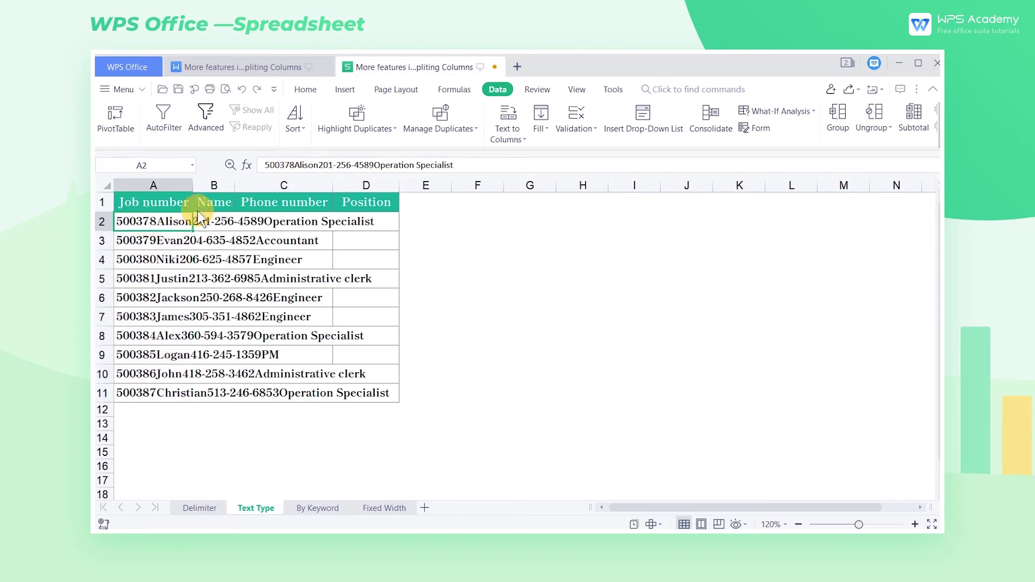
drag(178, 221, 158, 390)
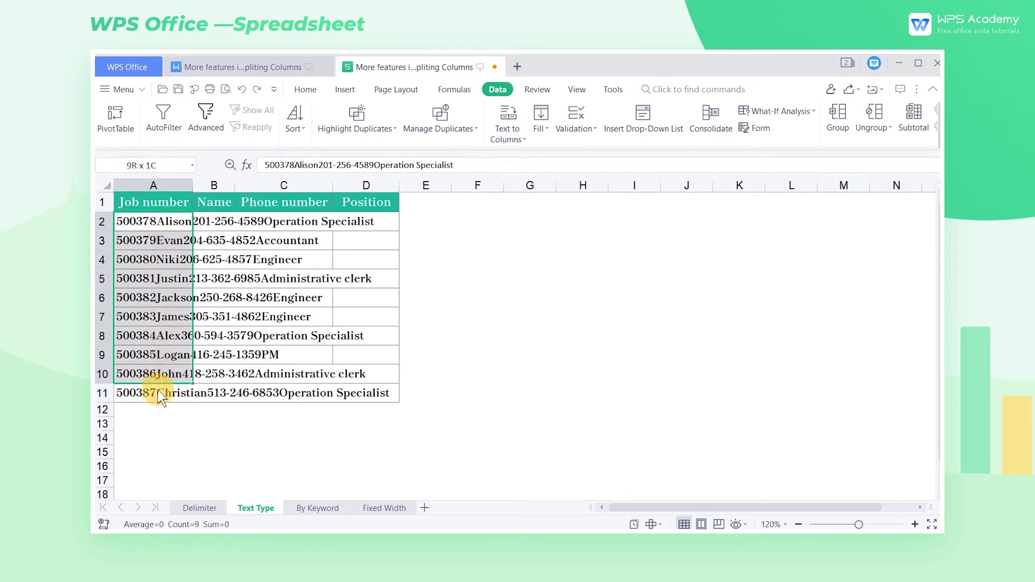
click(511, 146)
click(518, 169)
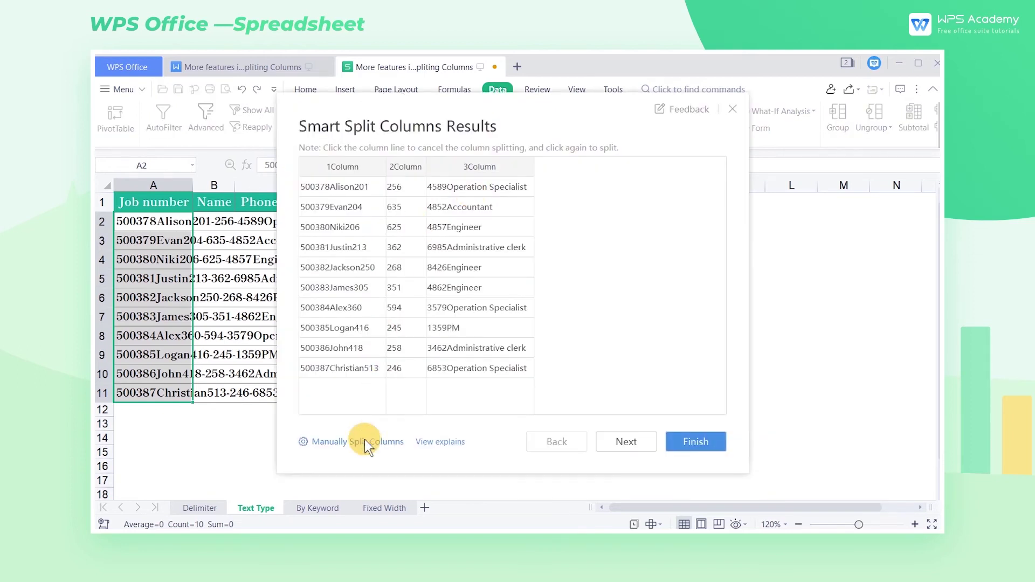
click(365, 439)
Split by text type with Number and English ticked into four columns
click(470, 169)
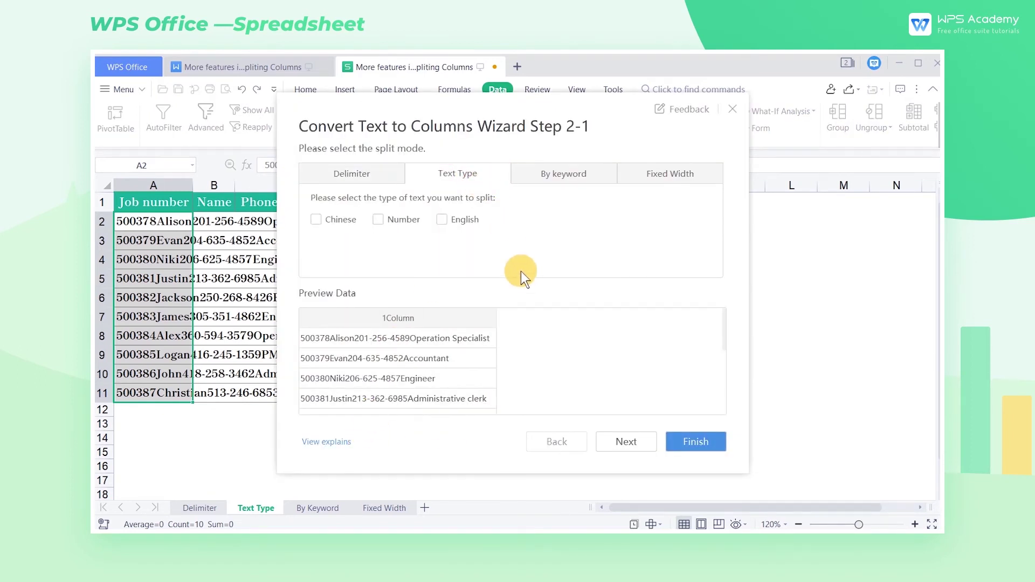
click(380, 220)
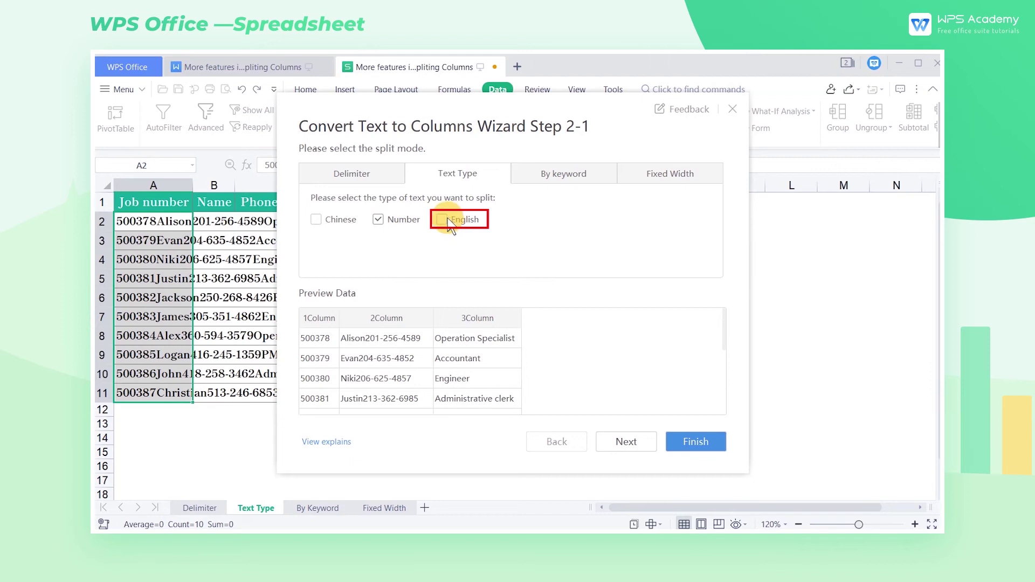
click(442, 221)
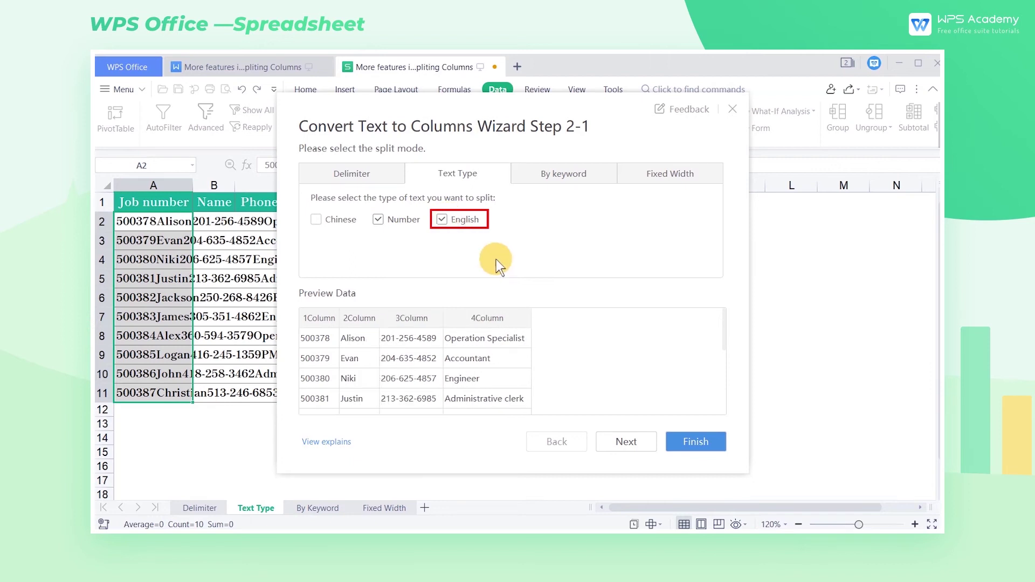
click(678, 437)
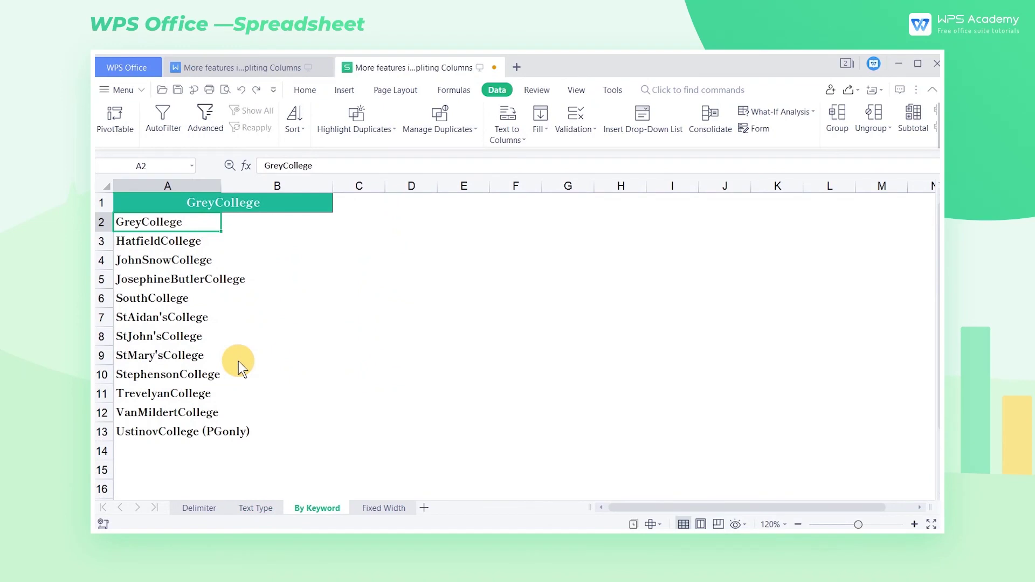
Select the college names in column A and open the manual Text to Columns wizard
drag(173, 228, 164, 430)
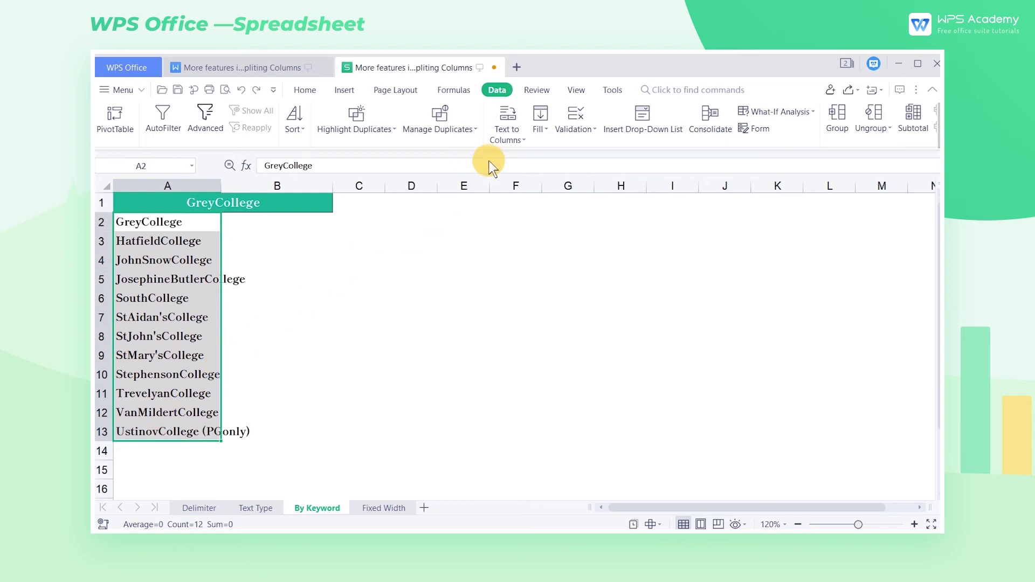
click(503, 142)
click(512, 157)
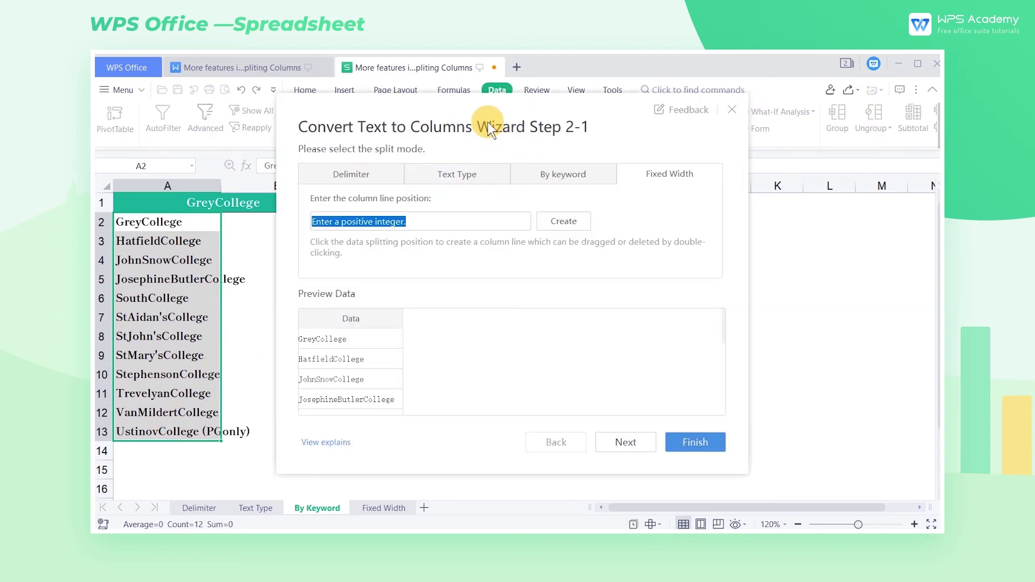
drag(488, 122, 587, 107)
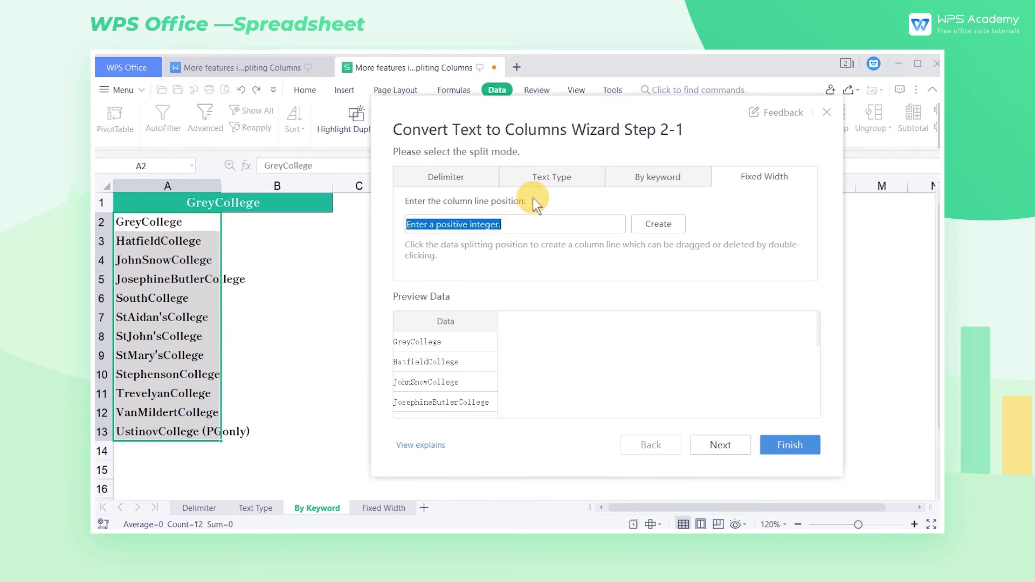
Split by keyword 'C', placing the break before the keyword, and apply
click(629, 177)
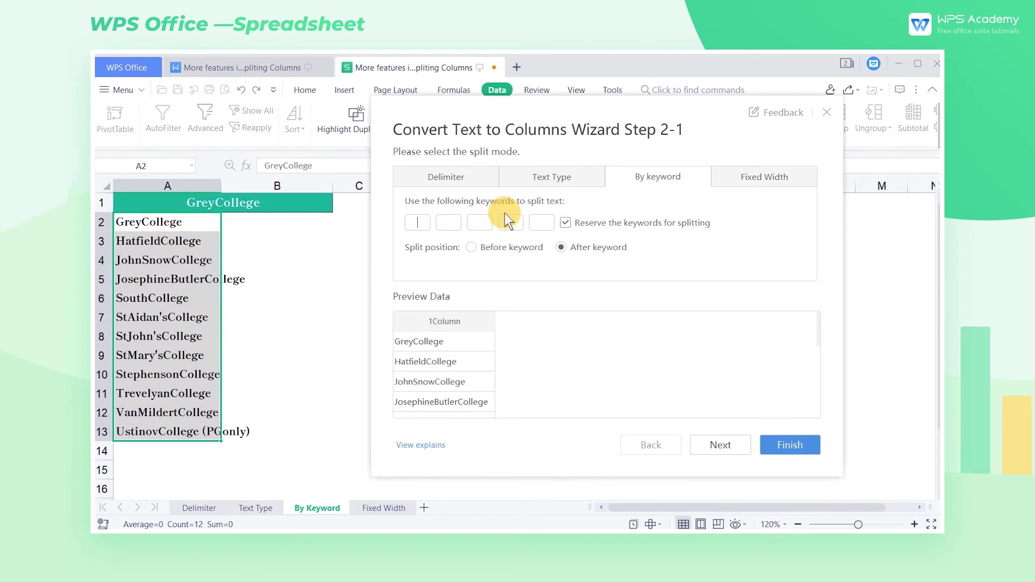
click(423, 231)
text(C)
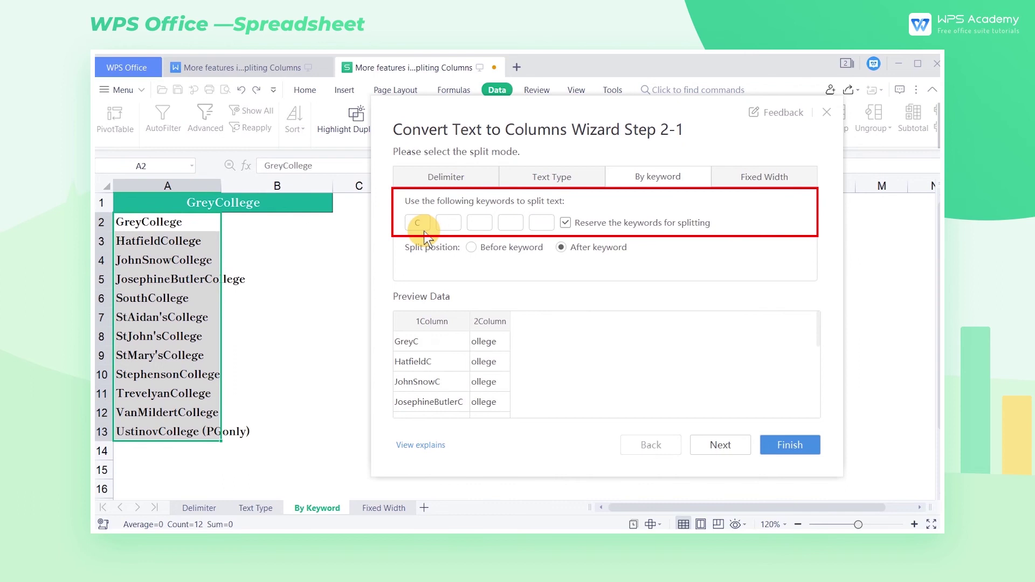
scroll(552, 357, down, 4)
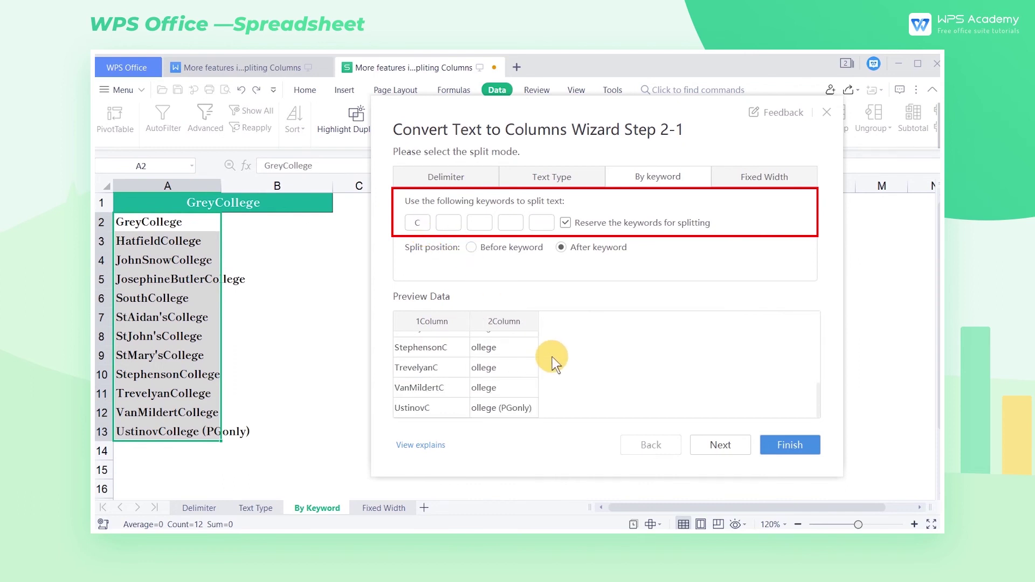
scroll(553, 356, up, 4)
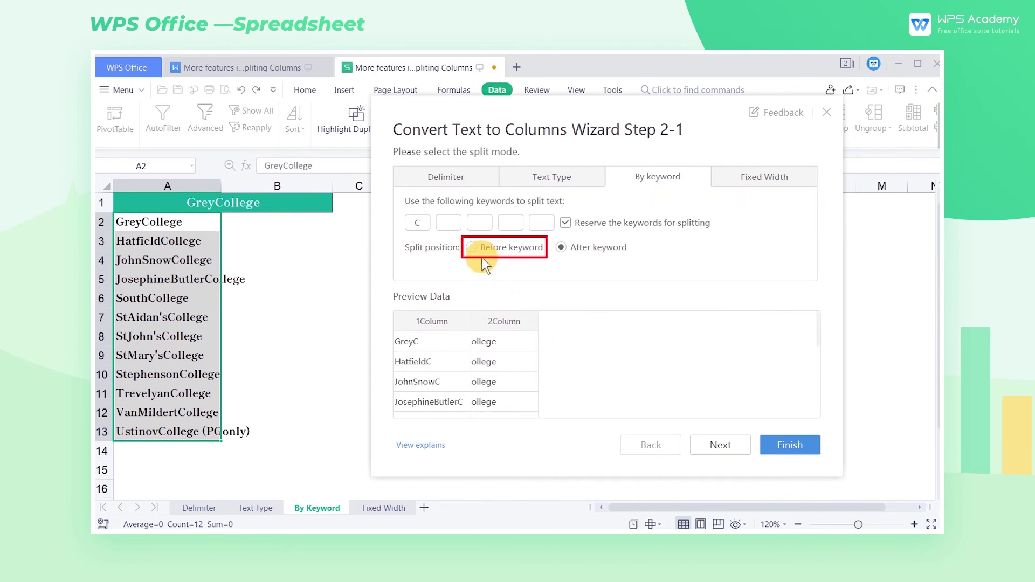
click(472, 246)
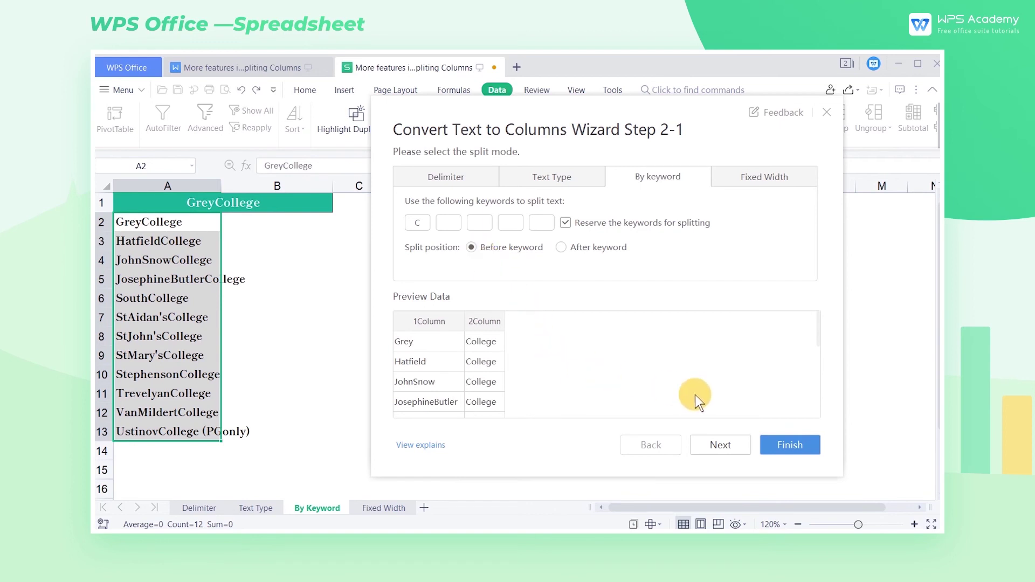
click(770, 439)
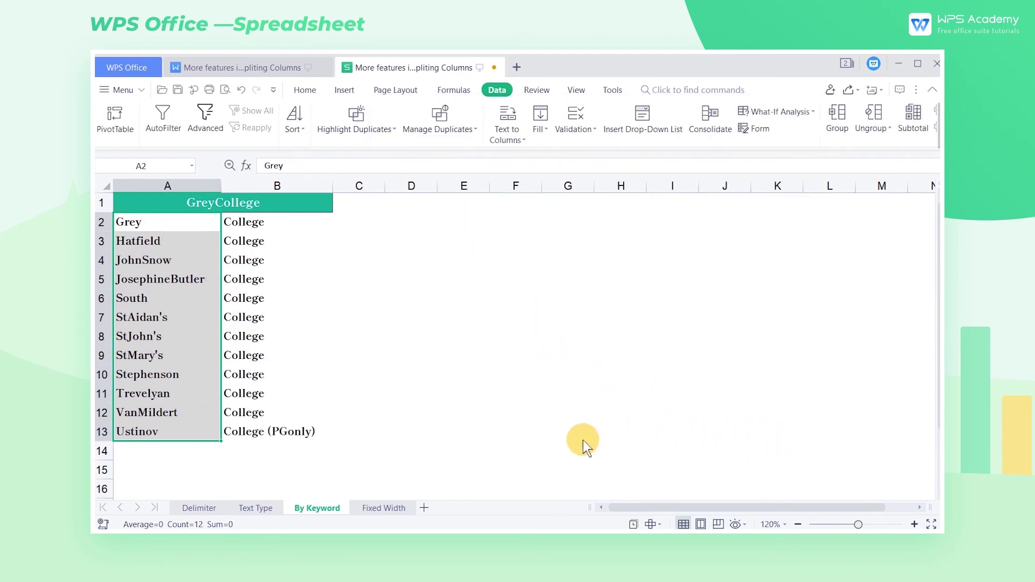
On the Fixed Width sheet, select the order strings A2:A11 and open manual splitting
click(401, 509)
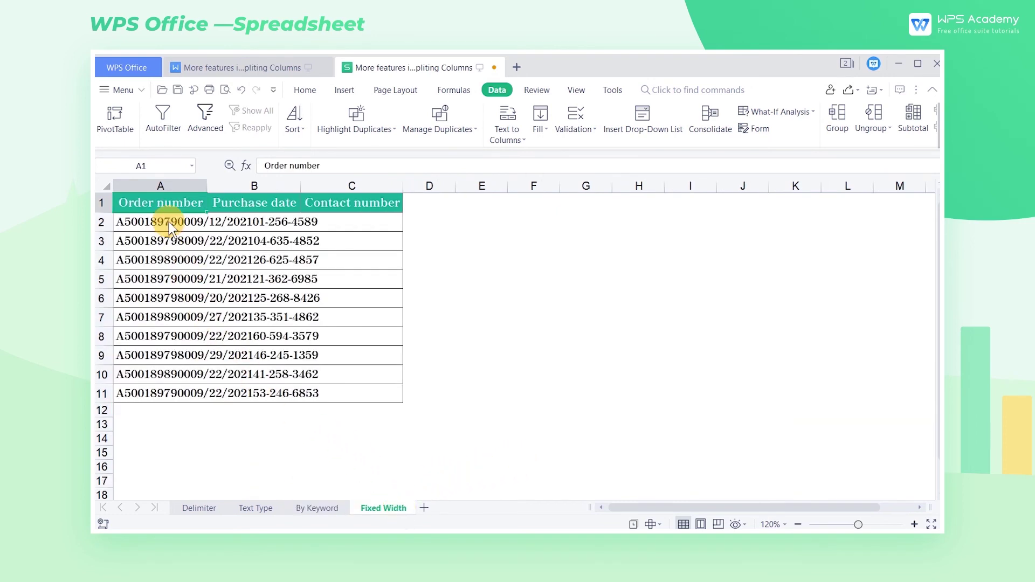
drag(169, 222, 146, 388)
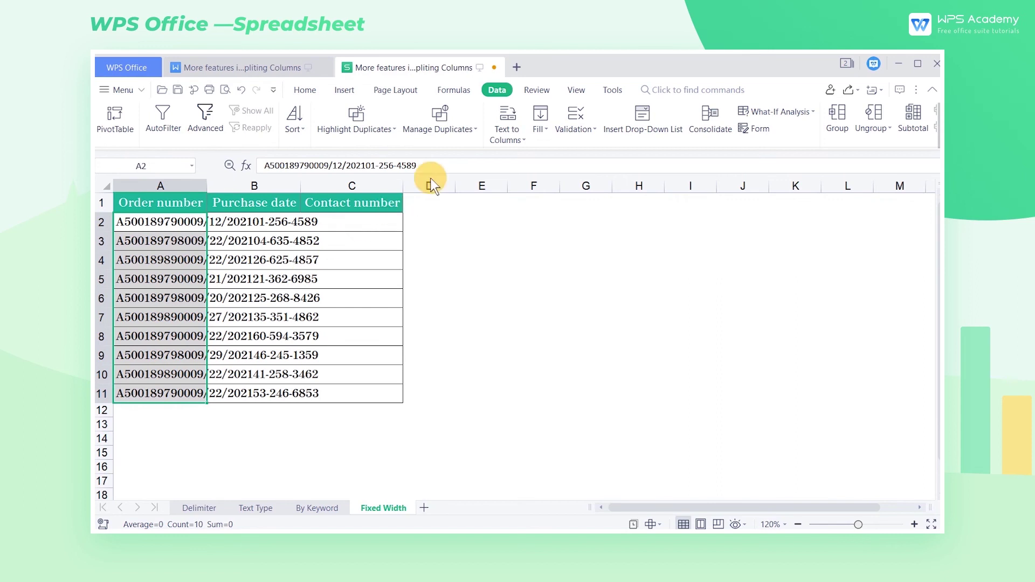
click(502, 138)
click(523, 169)
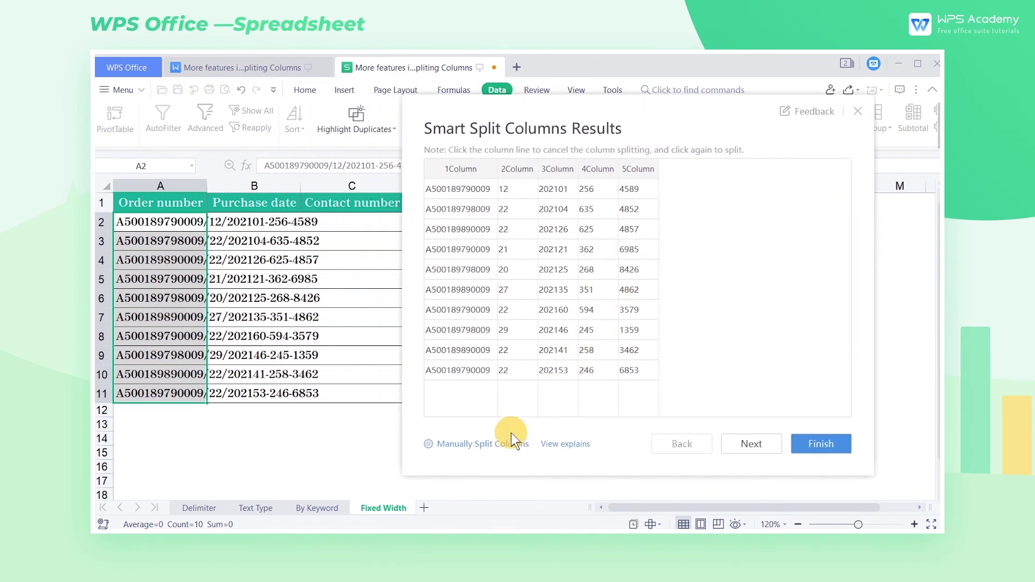
click(505, 443)
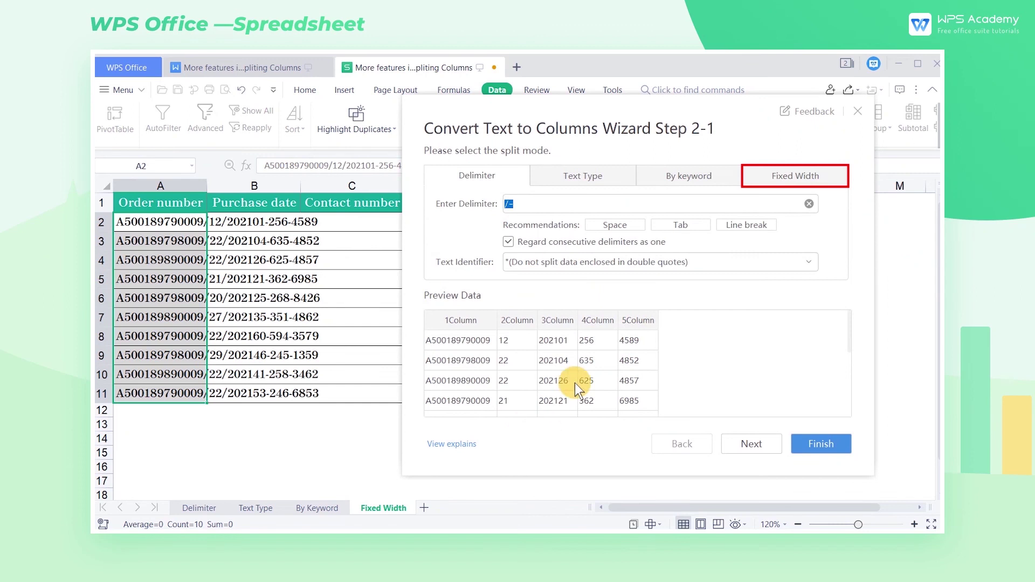
Add fixed-width breaks after the order number and purchase date, then apply the split
click(787, 181)
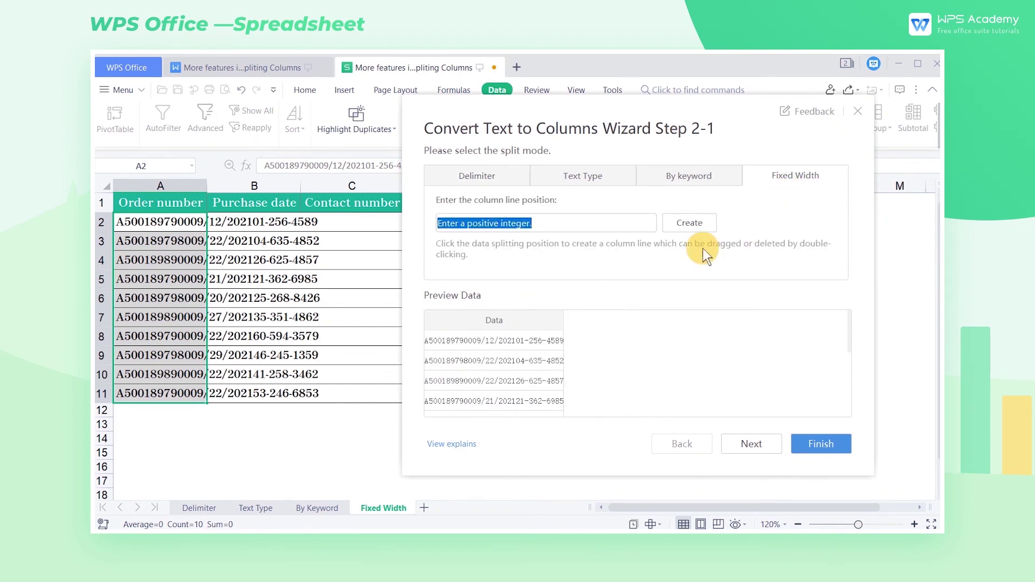
click(469, 323)
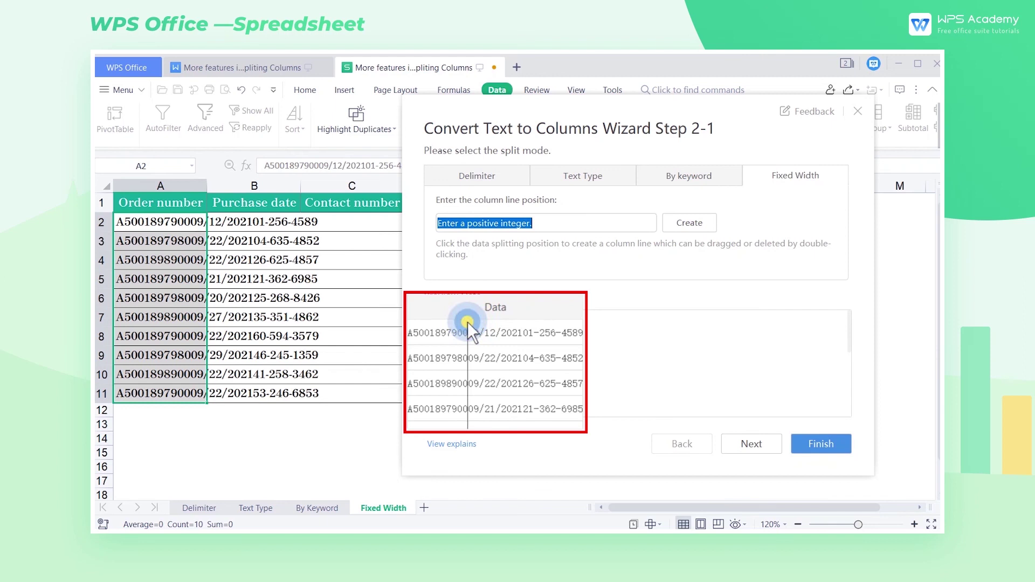
click(523, 321)
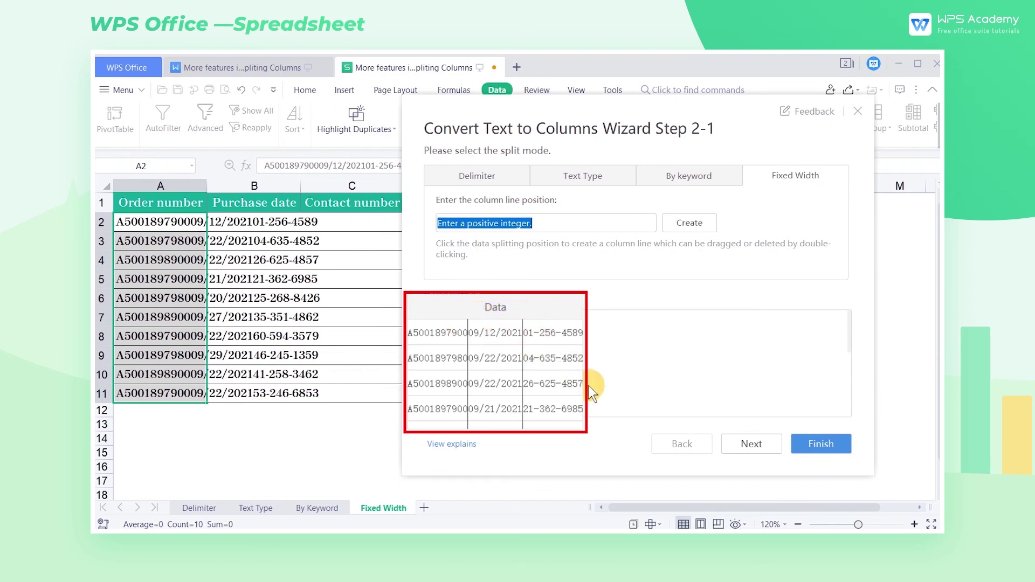
click(800, 444)
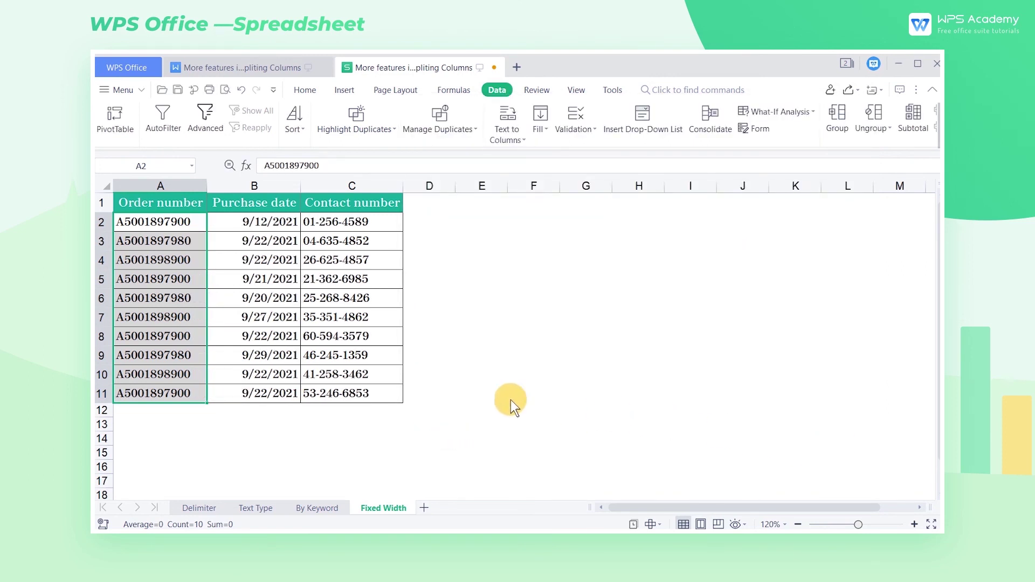
click(170, 210)
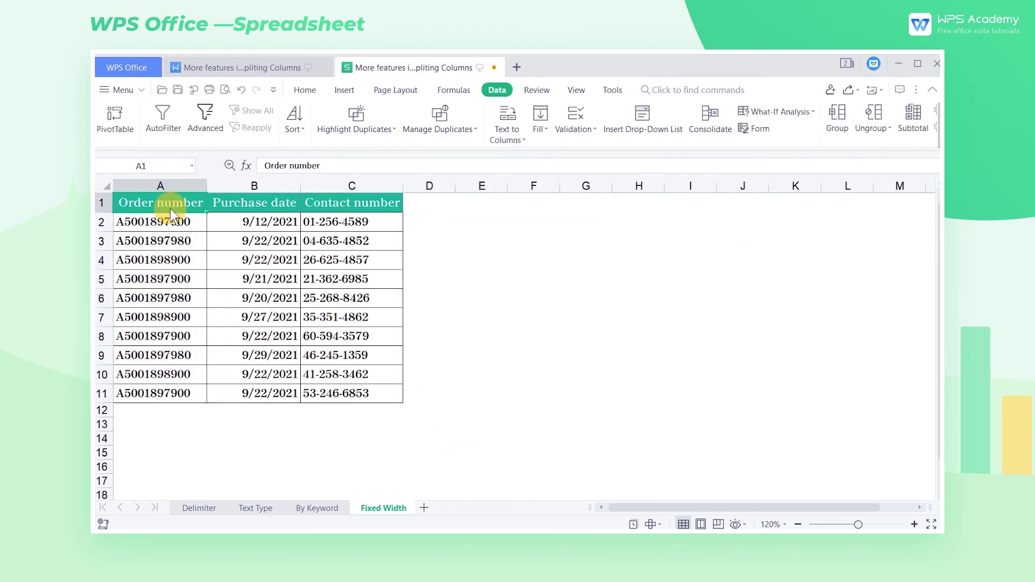